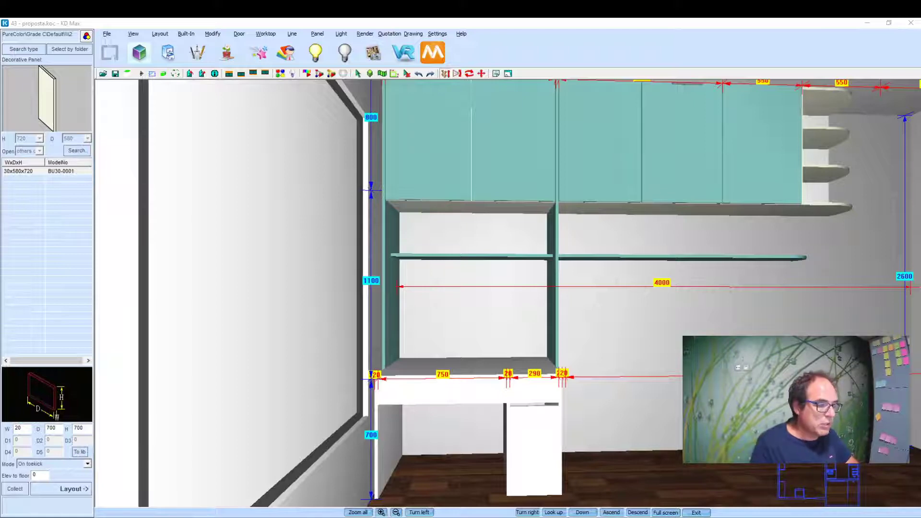
- Zoom in on the cabinet unit and tilt the view down to frame the white desk top
scroll(498, 384, up, 1)
scroll(523, 384, up, 1)
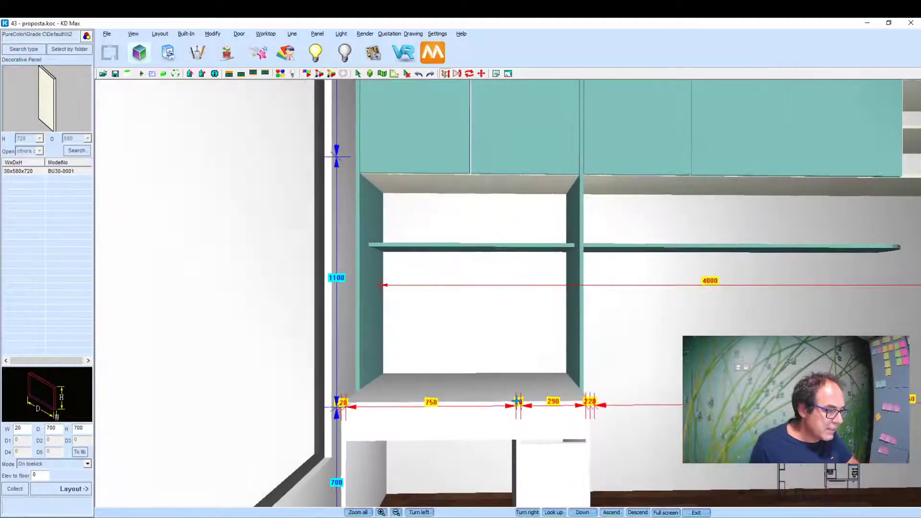
scroll(550, 385, up, 1)
scroll(552, 388, up, 1)
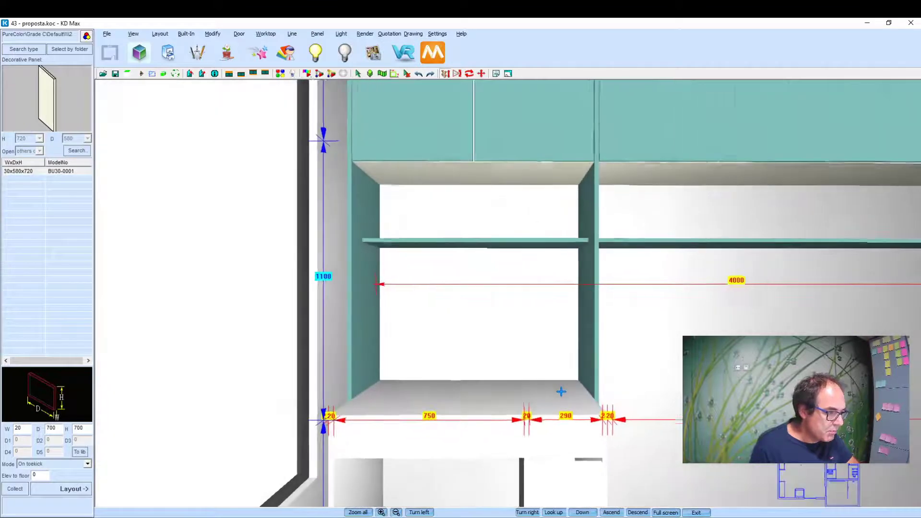
scroll(558, 389, up, 1)
scroll(570, 397, up, 1)
scroll(572, 401, down, 1)
scroll(572, 400, up, 1)
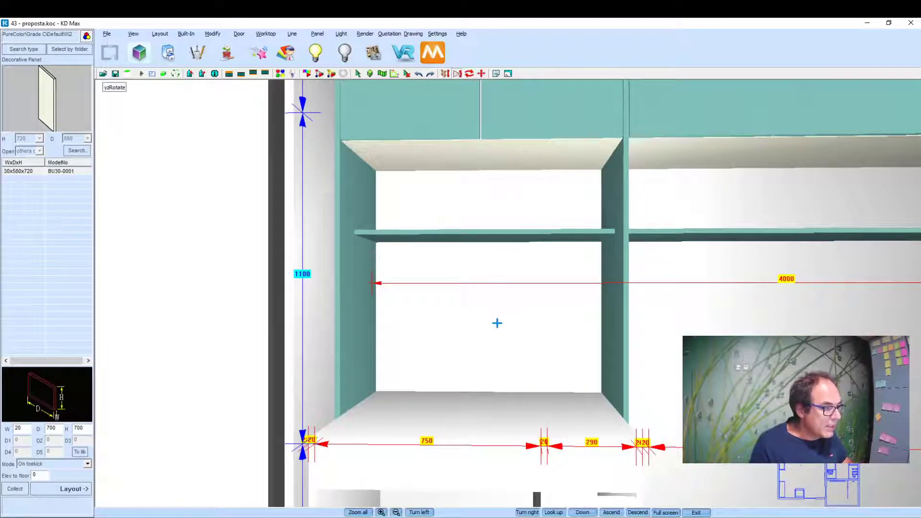
drag(497, 323, 507, 294)
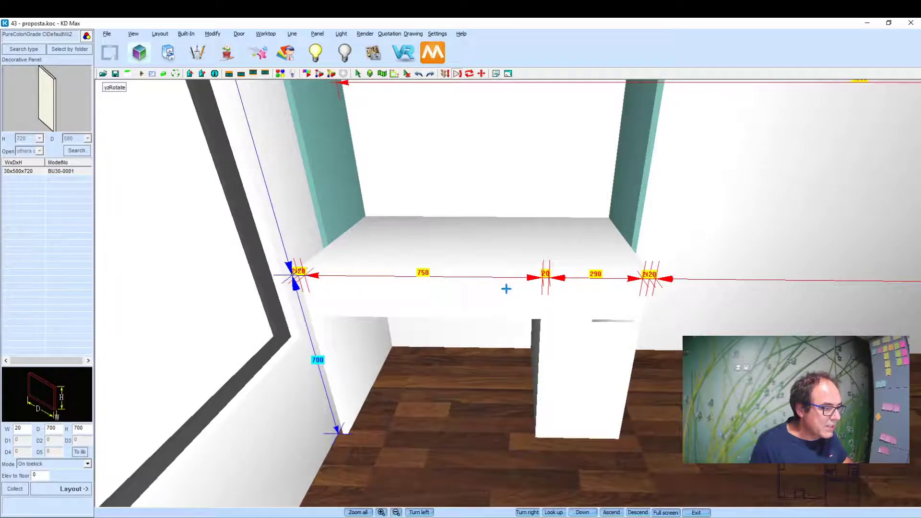
drag(506, 289, 507, 285)
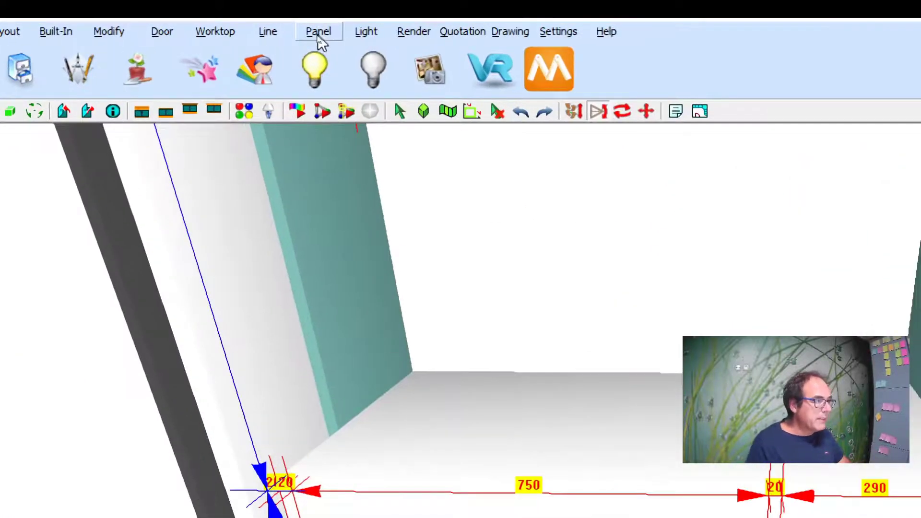
- Start Panel > Create Panel Hole on the white desk-top panel
click(317, 35)
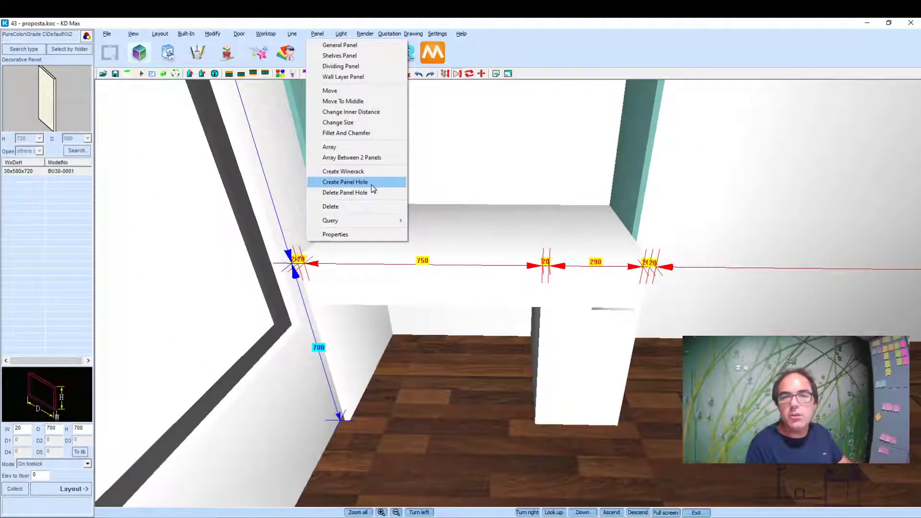
click(371, 186)
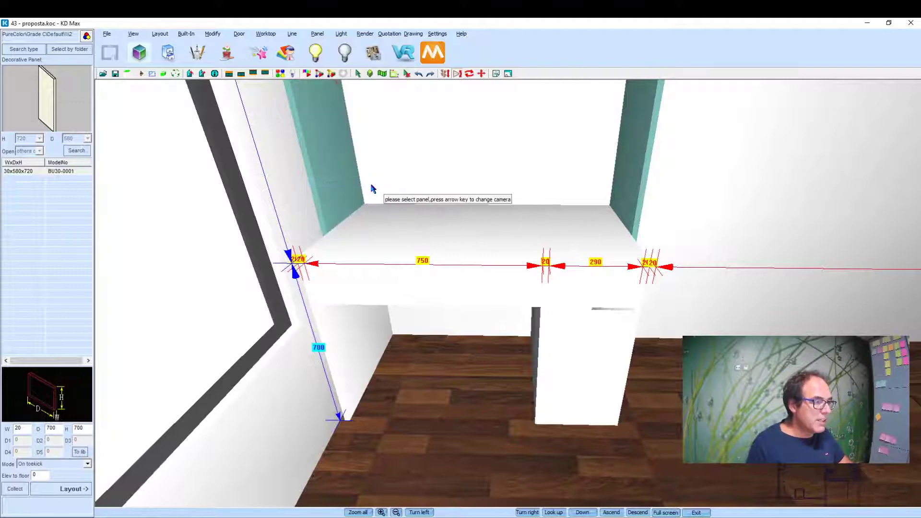
click(489, 240)
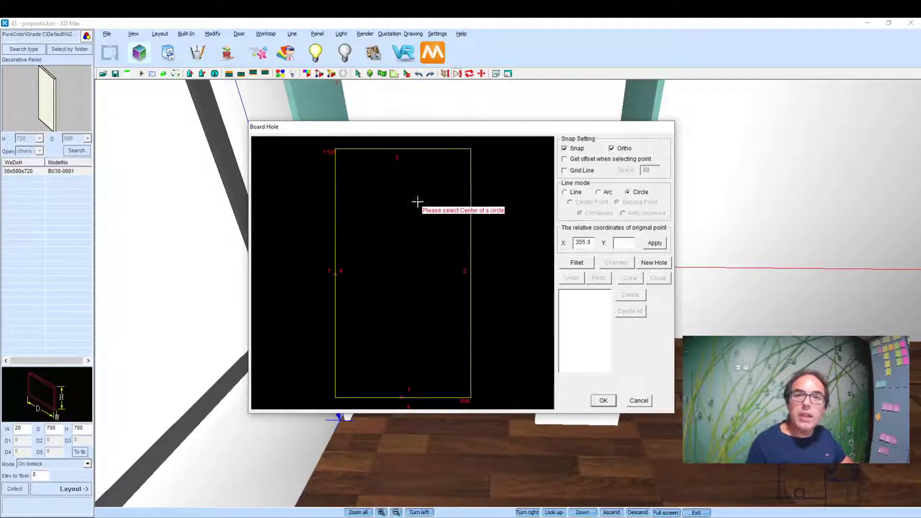
- Switch the Board Hole editor's line mode to Circle
mouse_move(411, 127)
mouse_down()
mouse_move(694, 127)
mouse_move(843, 109)
mouse_move(832, 106)
mouse_up()
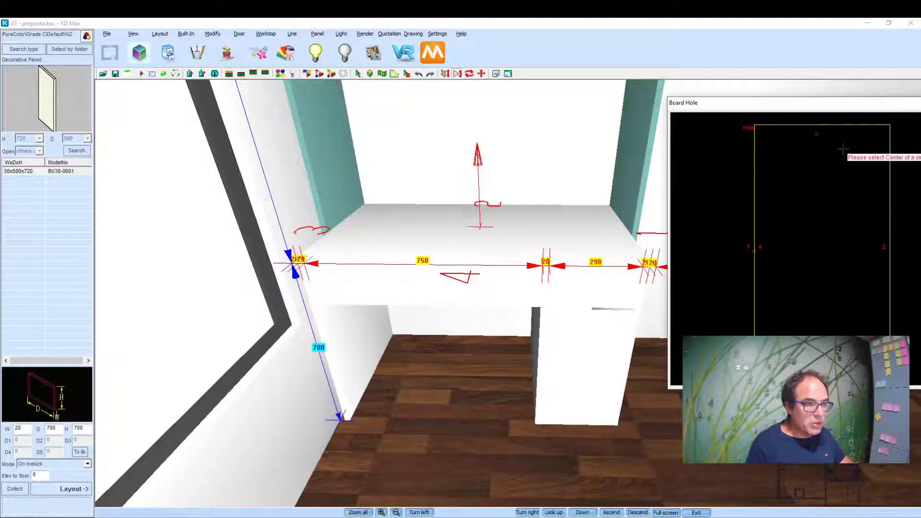
drag(852, 101, 433, 91)
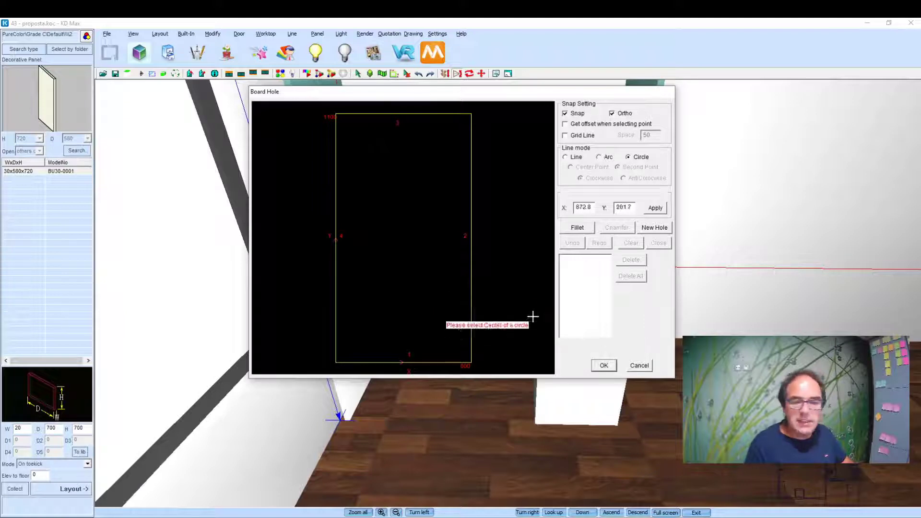
click(600, 157)
click(643, 160)
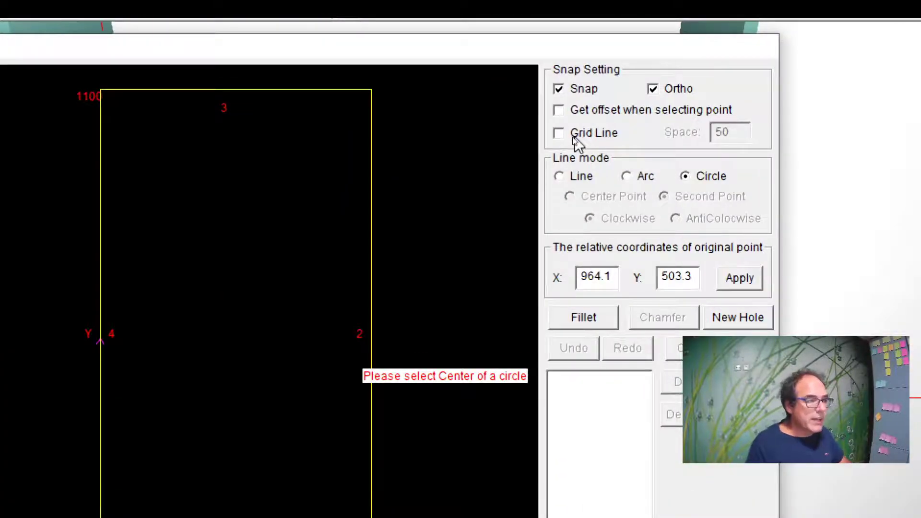
- Turn on Grid Line in Board Hole and set its spacing to 50
click(575, 137)
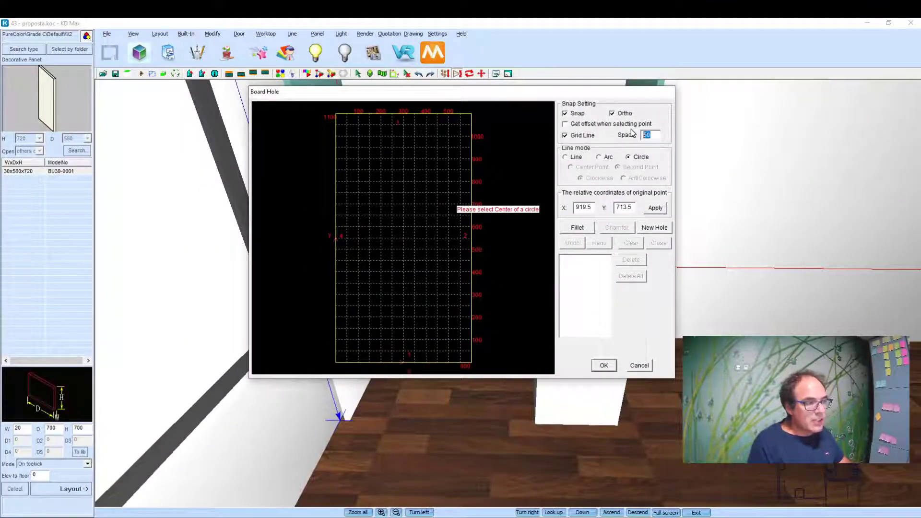
text(200)
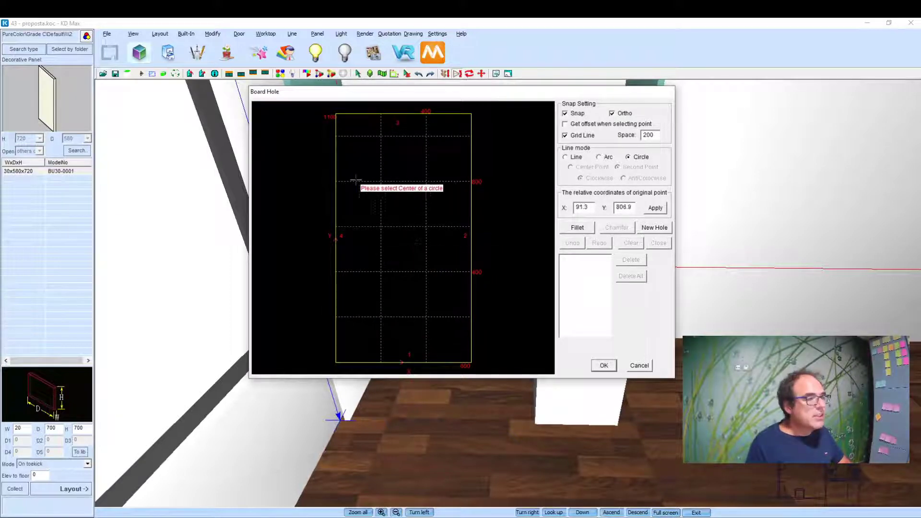
double_click(653, 136)
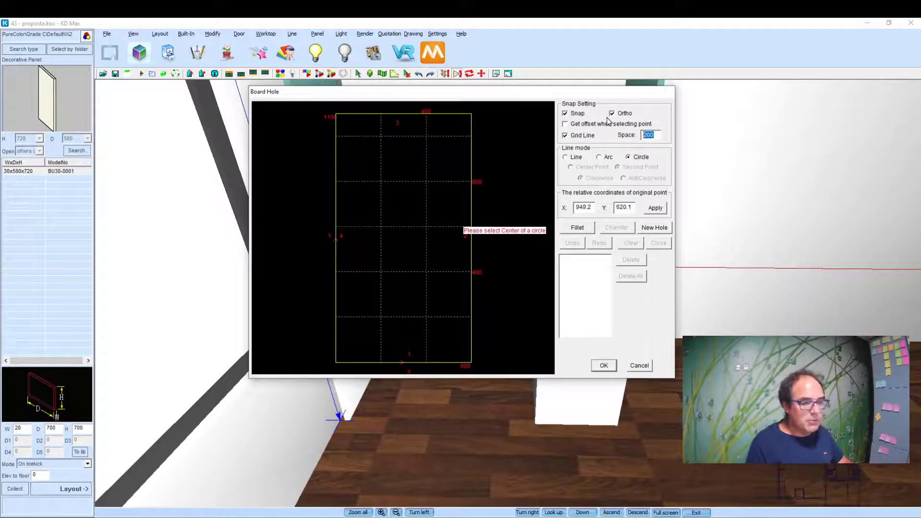
text(50)
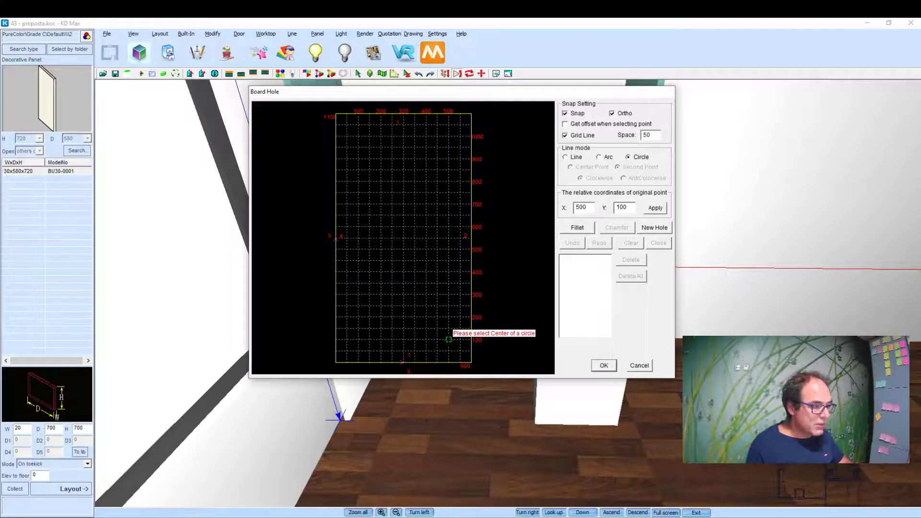
click(448, 339)
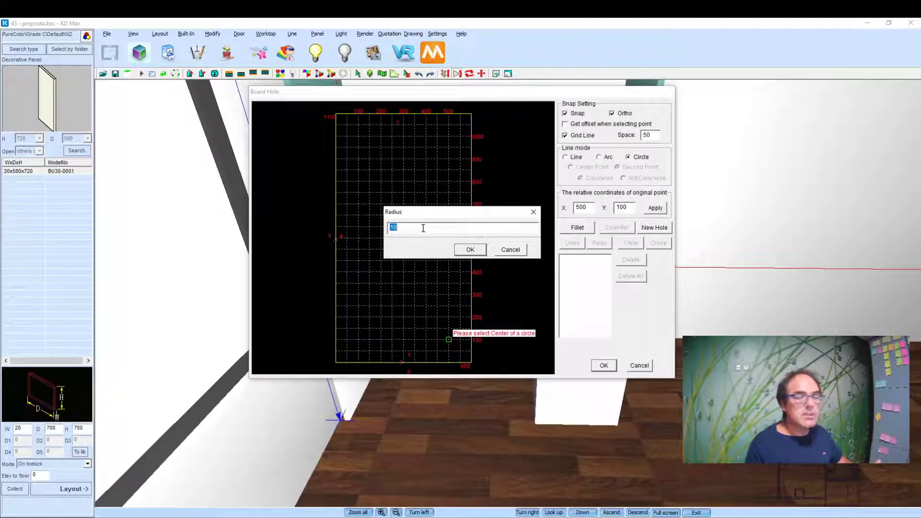
click(476, 254)
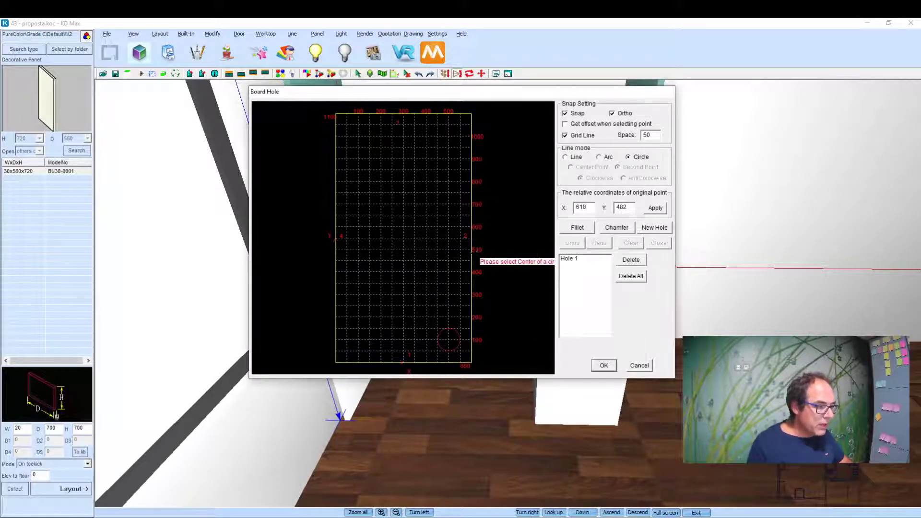
click(603, 365)
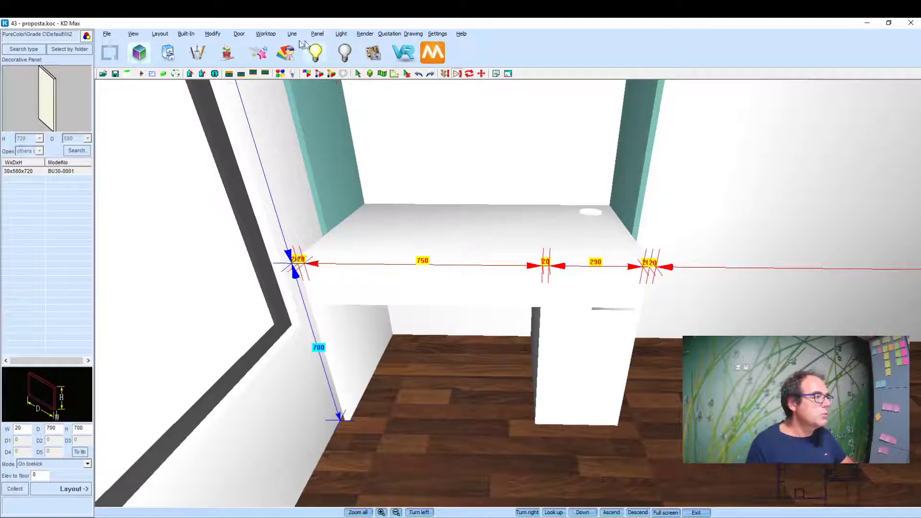
- Try Delete Panel Hole on the hole itself and dismiss the not-a-panel warning
click(316, 35)
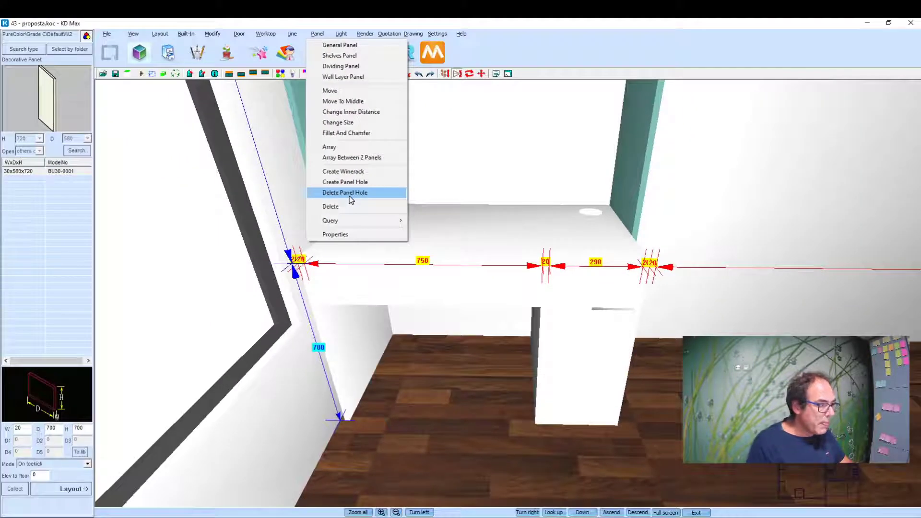
click(350, 193)
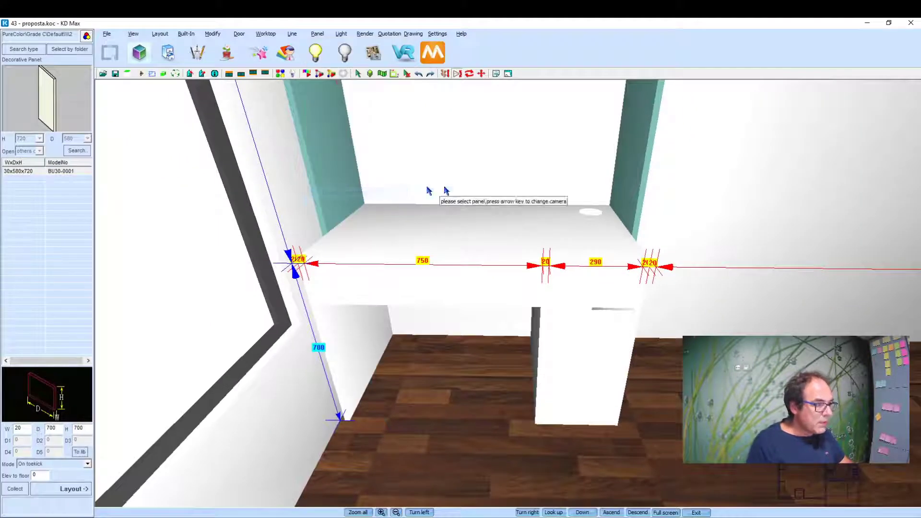
click(596, 219)
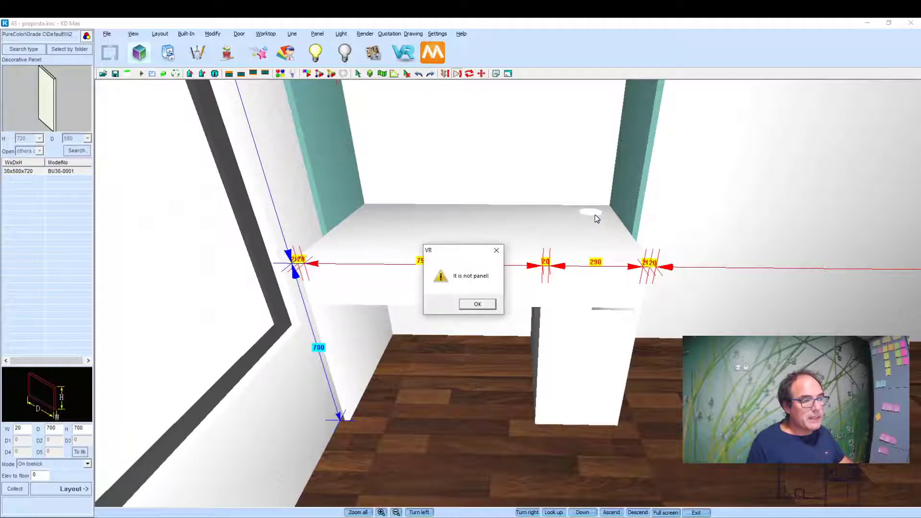
click(478, 305)
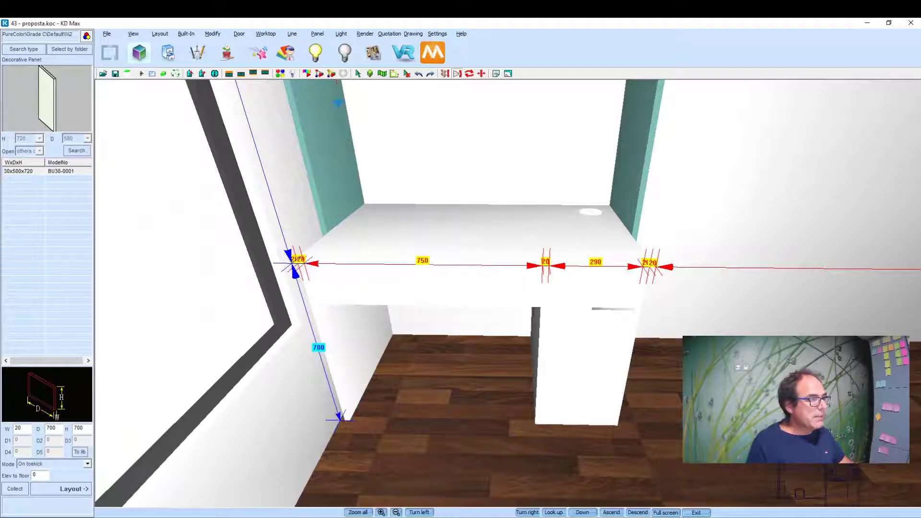
- Delete the hole by picking the desk-top panel and confirming Sim
click(317, 33)
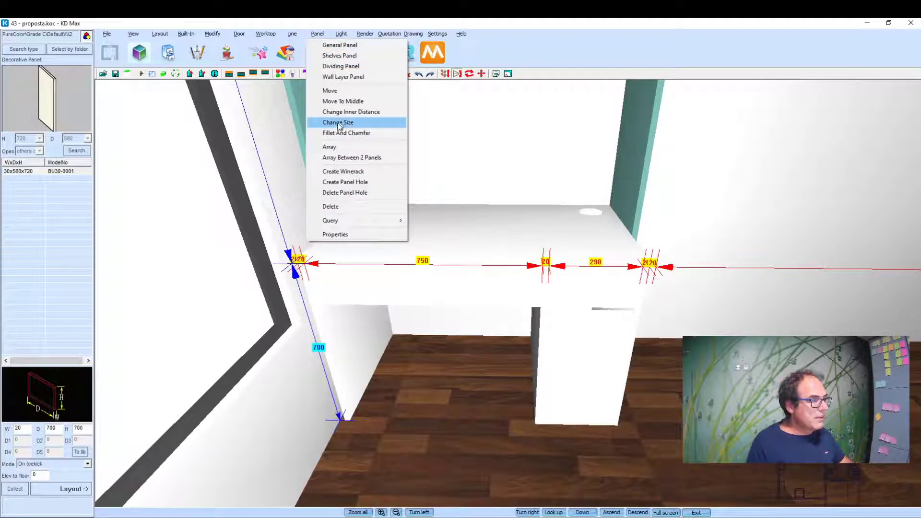
click(346, 193)
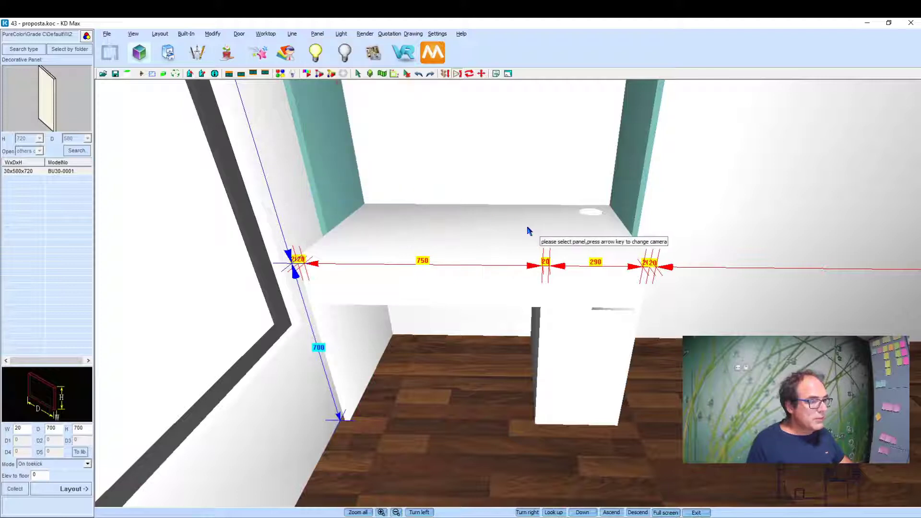
click(528, 231)
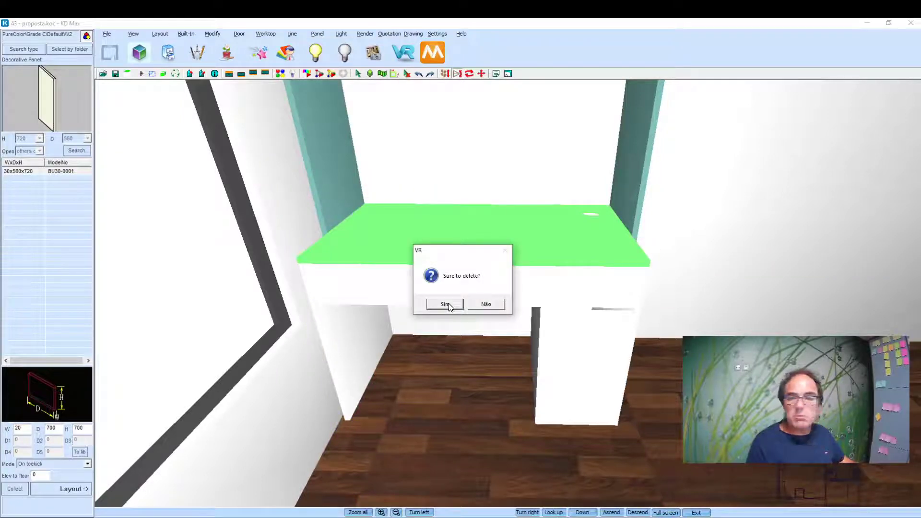
click(448, 304)
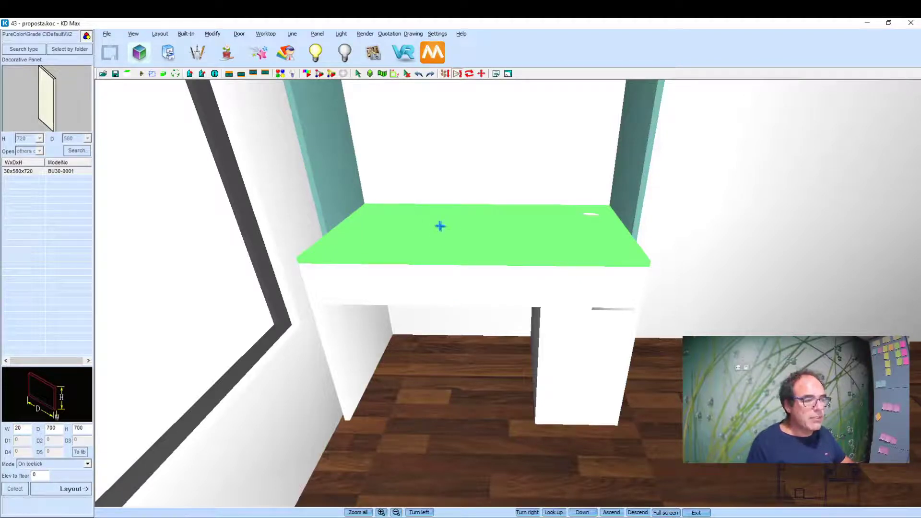
click(515, 245)
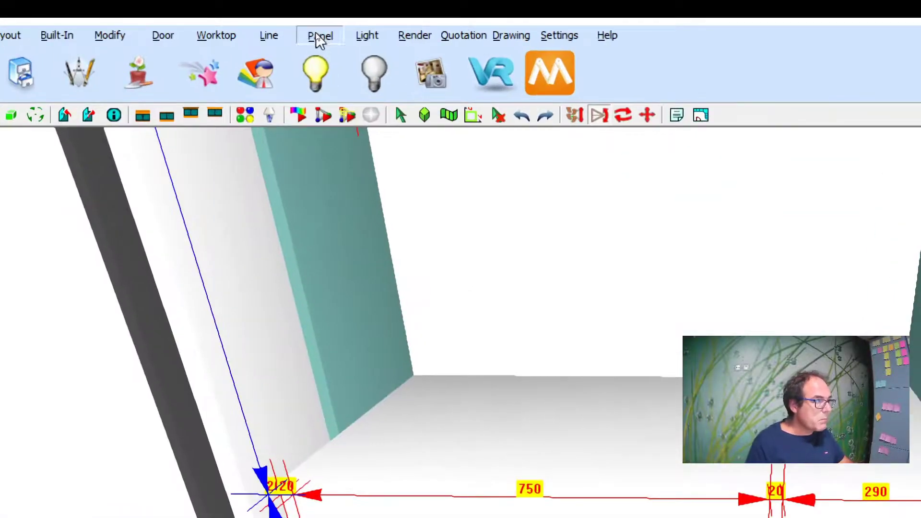
- Cut a radius-40 circular hole near the desk top's lower right and apply it
click(318, 39)
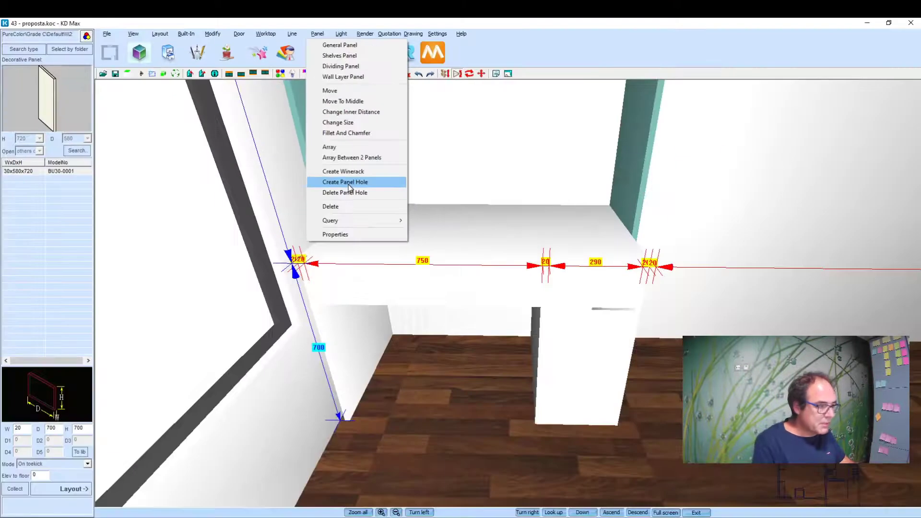
click(381, 336)
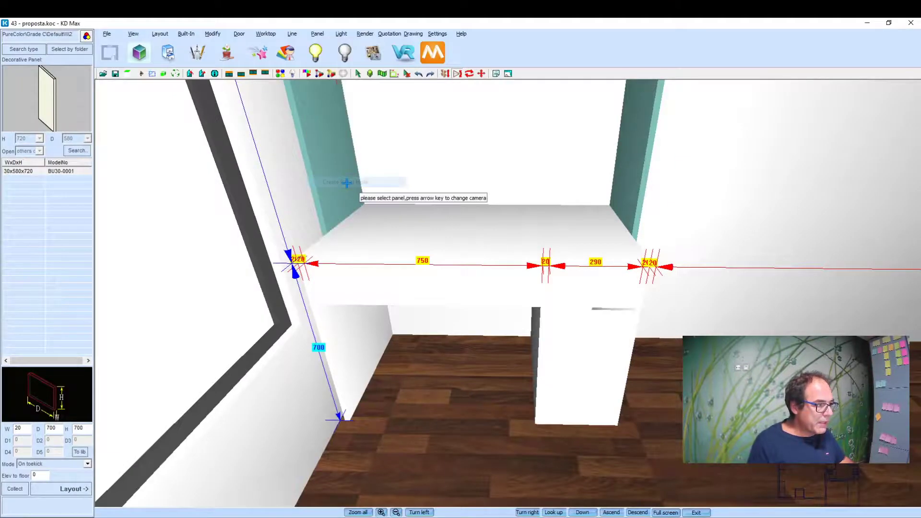
click(537, 229)
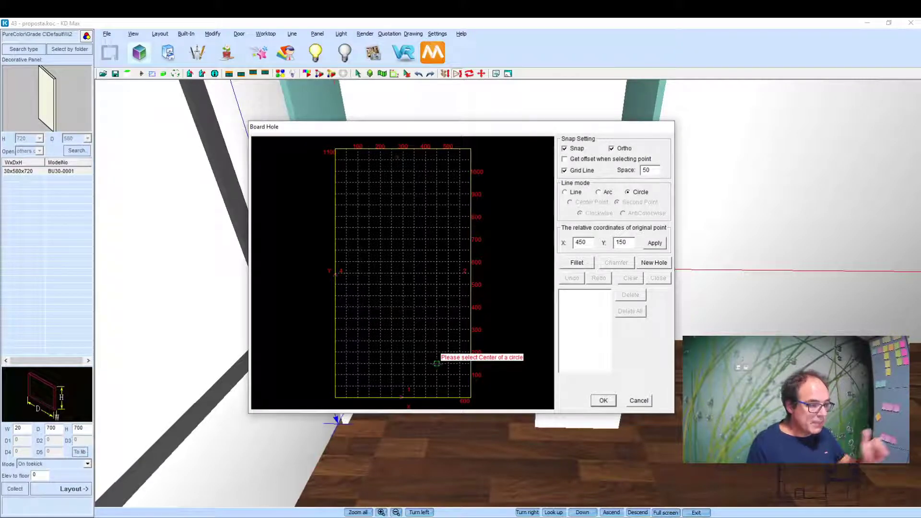
click(436, 363)
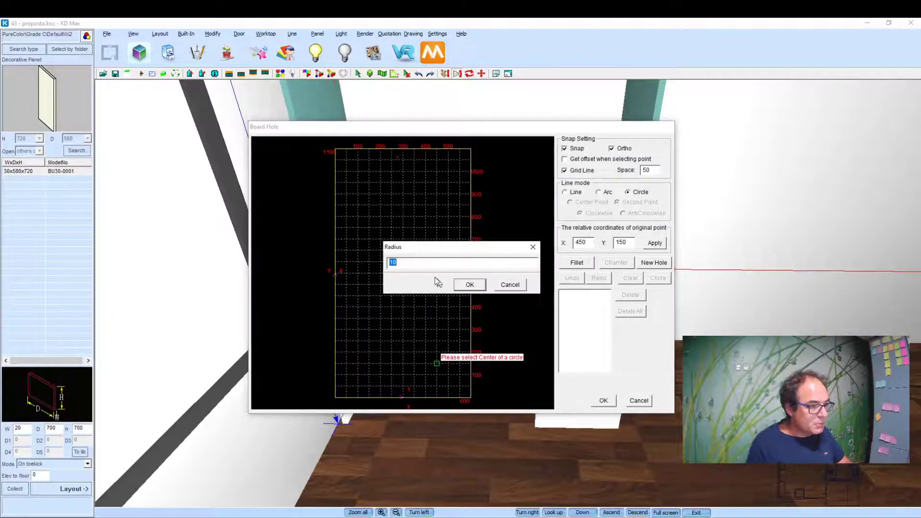
text(4)
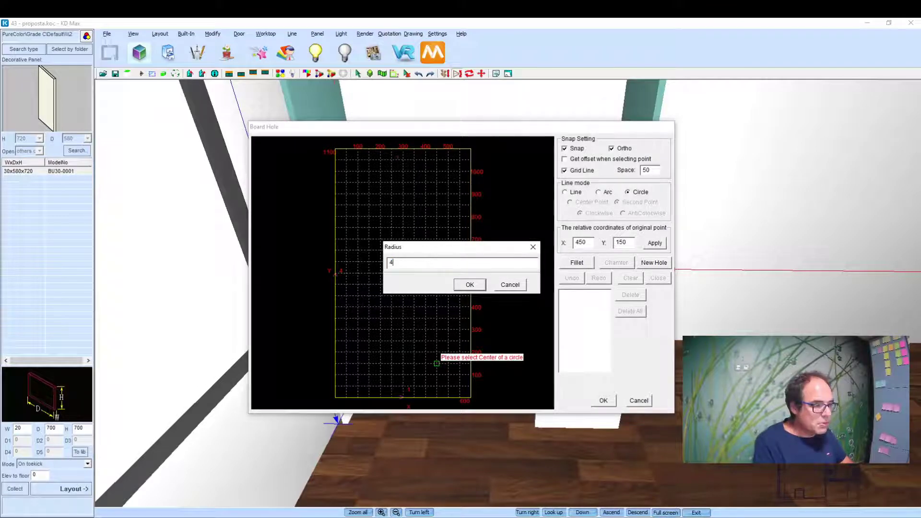
text(0)
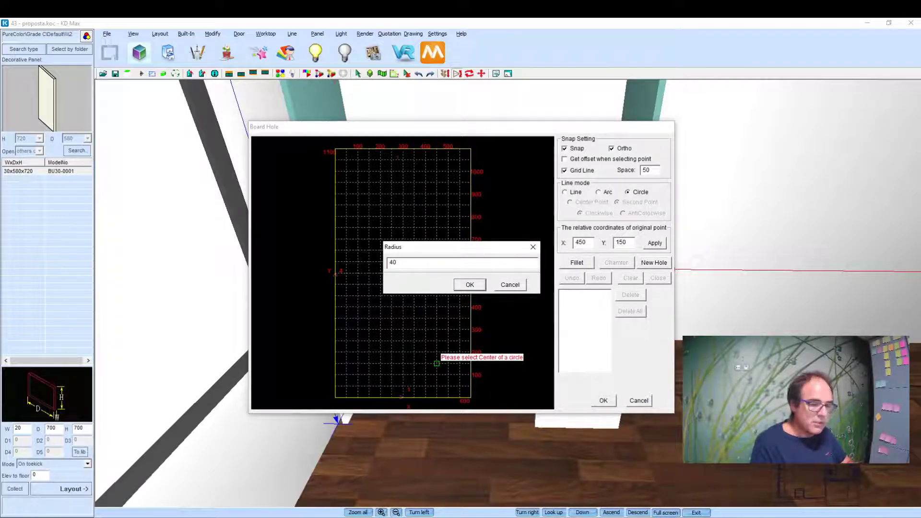
click(467, 286)
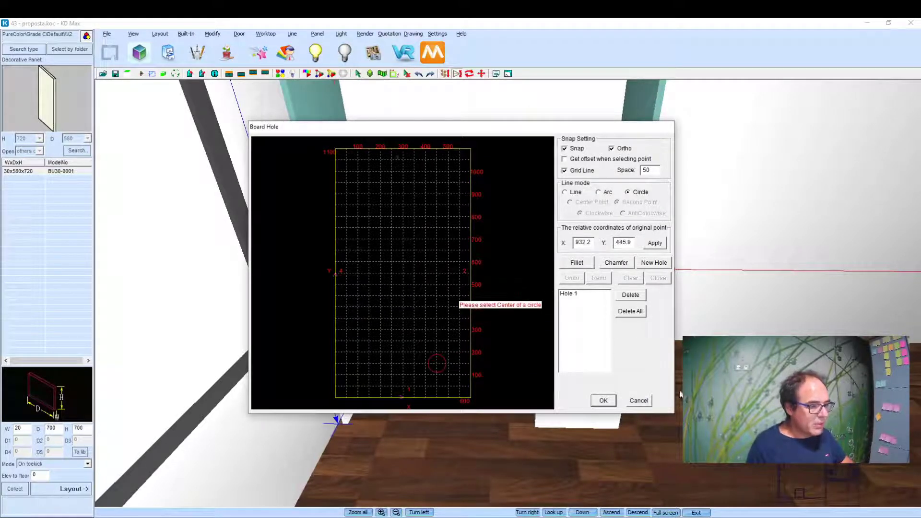
click(608, 401)
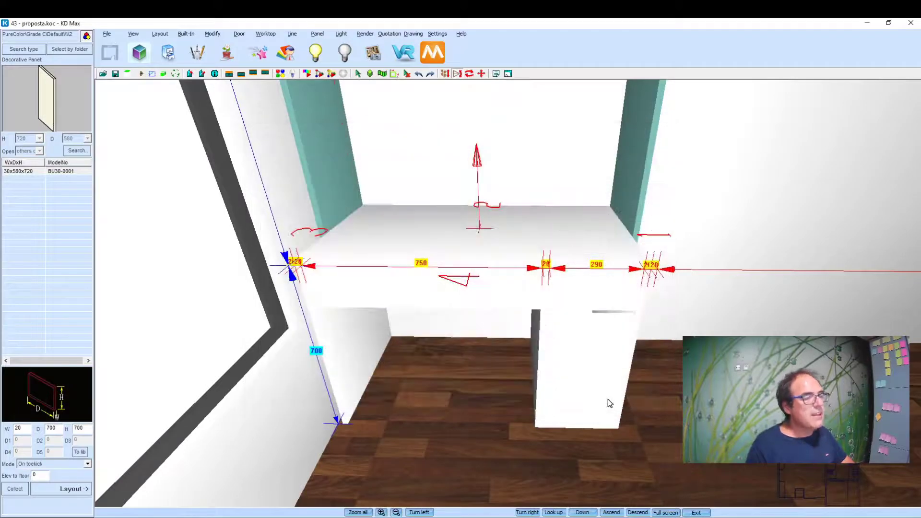